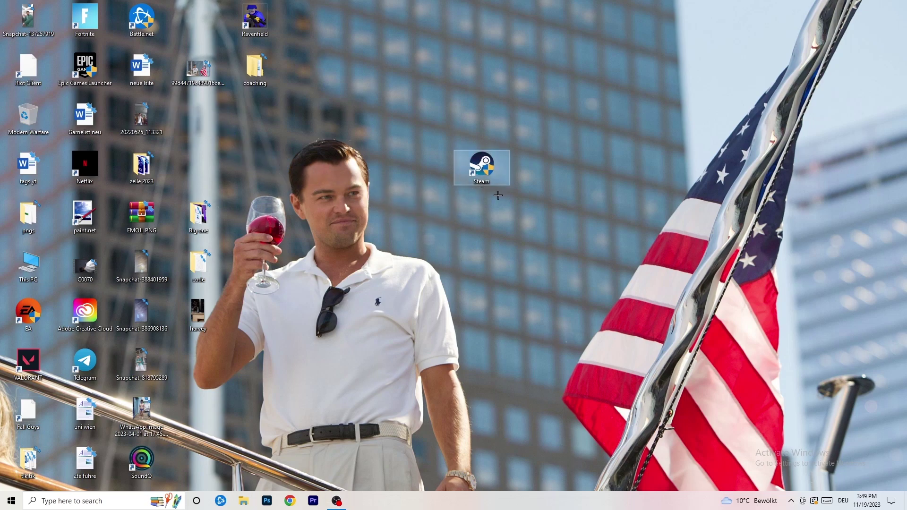
Open the Steam desktop shortcut's compatibility properties, set its compatibility mode to Windows 8 and confirm
right_click(487, 165)
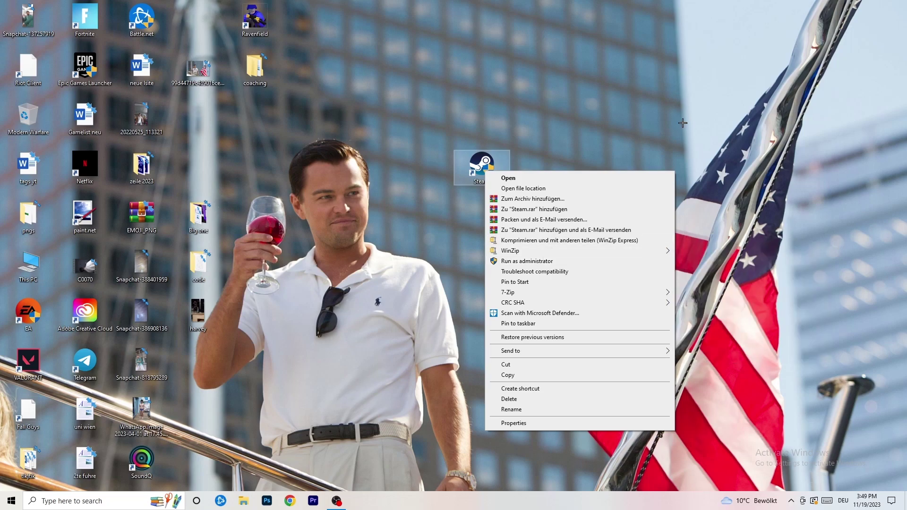
left_click(525, 424)
left_click_drag(568, 174, 404, 133)
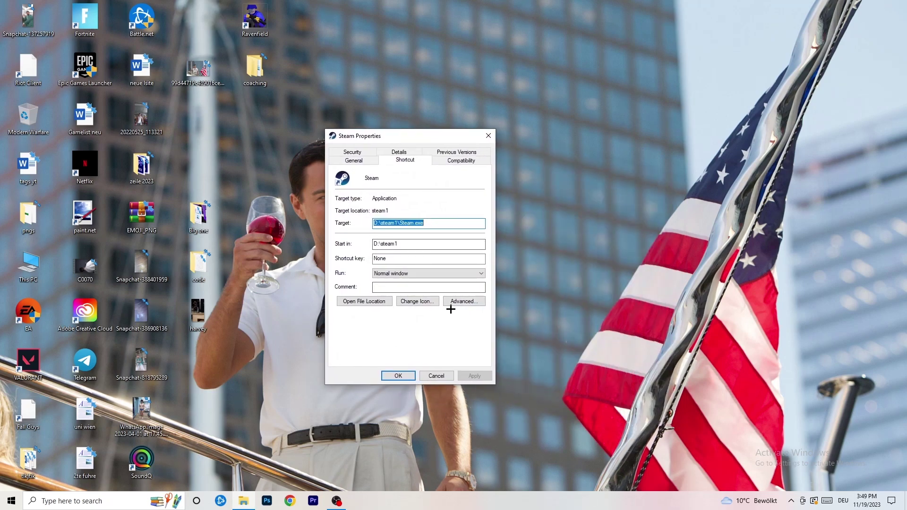
left_click(465, 162)
left_click_drag(415, 137, 522, 97)
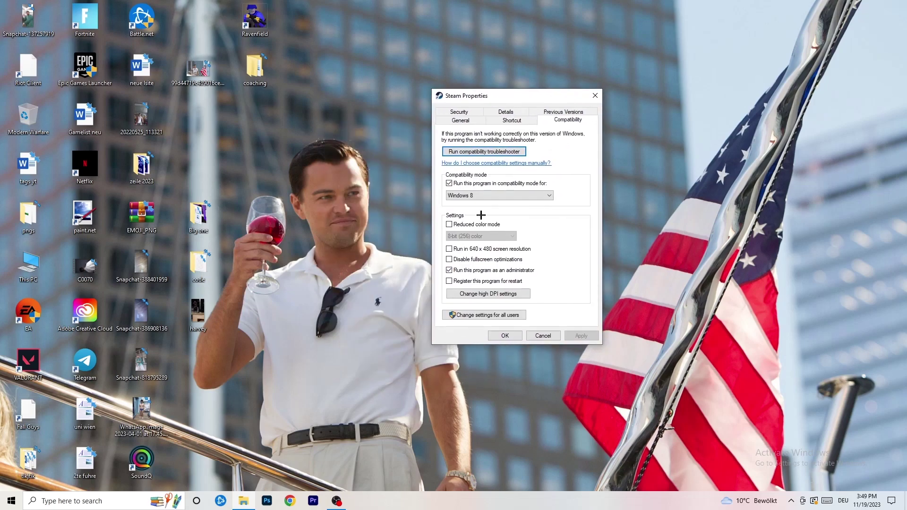
left_click(503, 196)
left_click(507, 224)
left_click(513, 336)
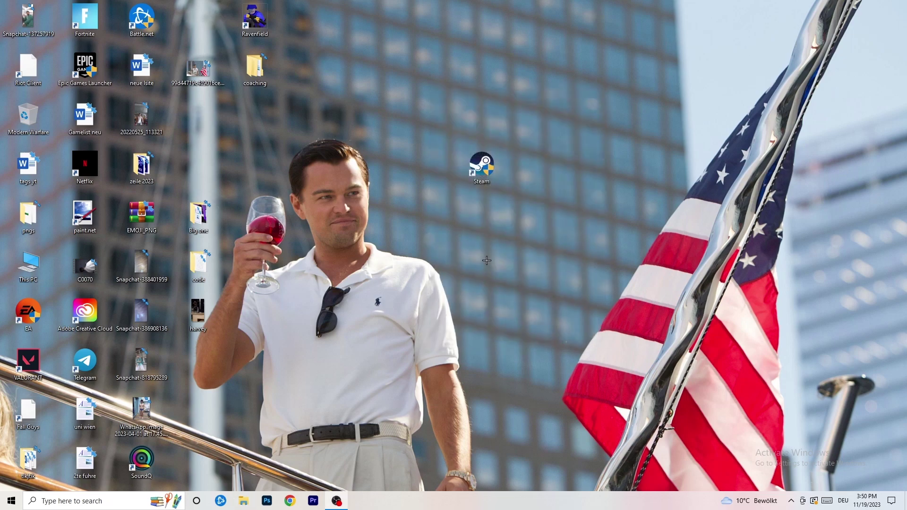
Move the Steam shortcut closer to the other desktop icons and review its compatibility settings
left_click_drag(475, 171, 429, 169)
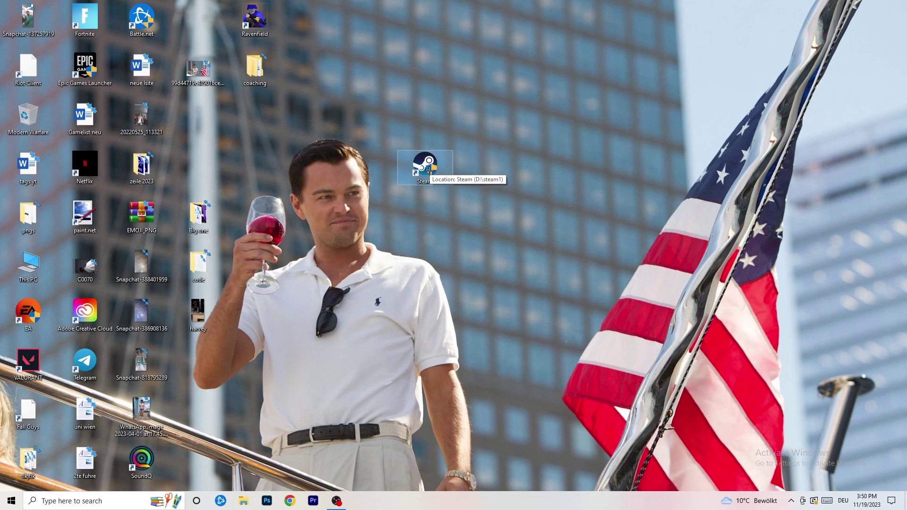
left_click_drag(430, 170, 317, 172)
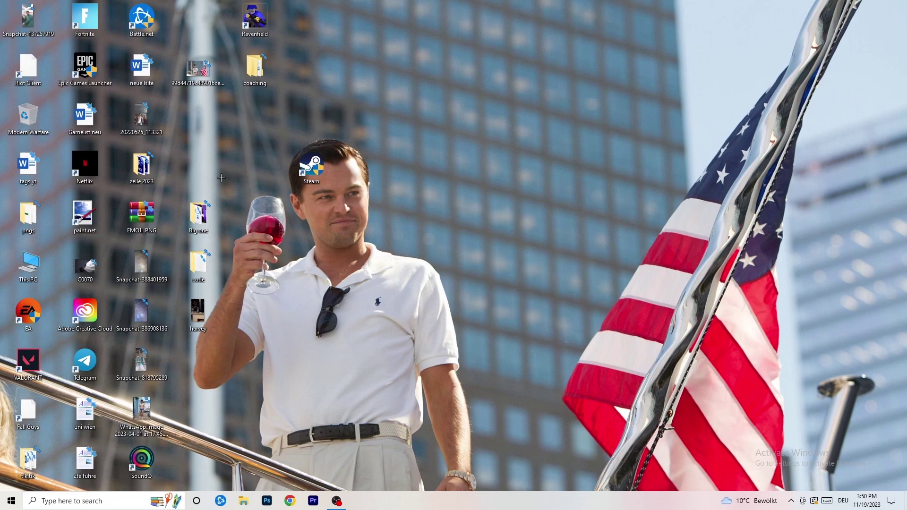
right_click(313, 176)
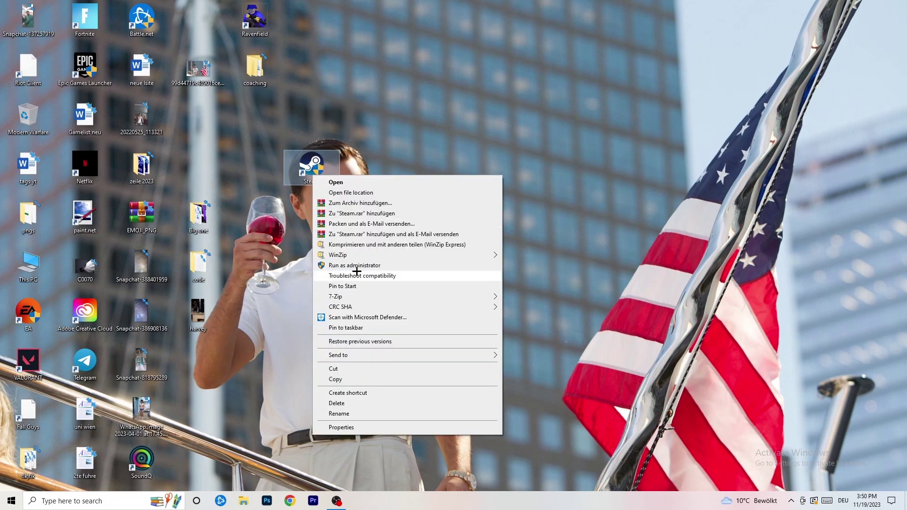
left_click(343, 428)
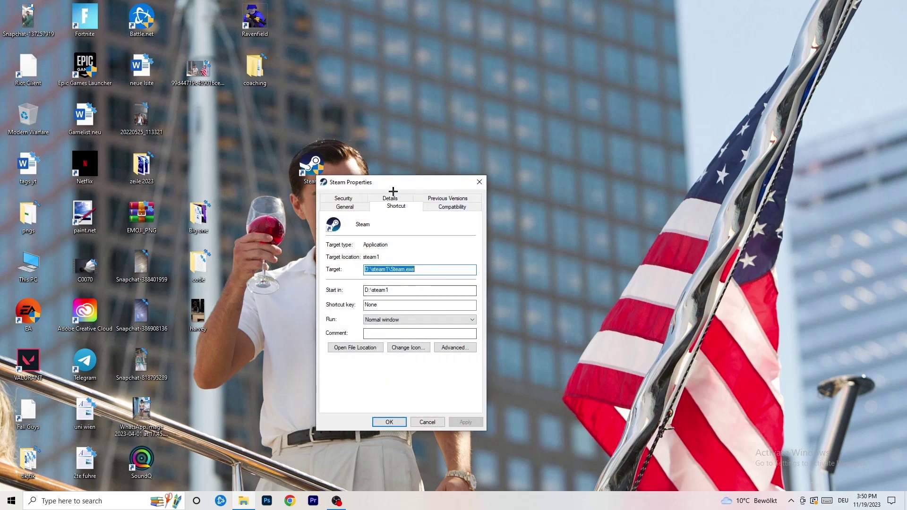
left_click(451, 206)
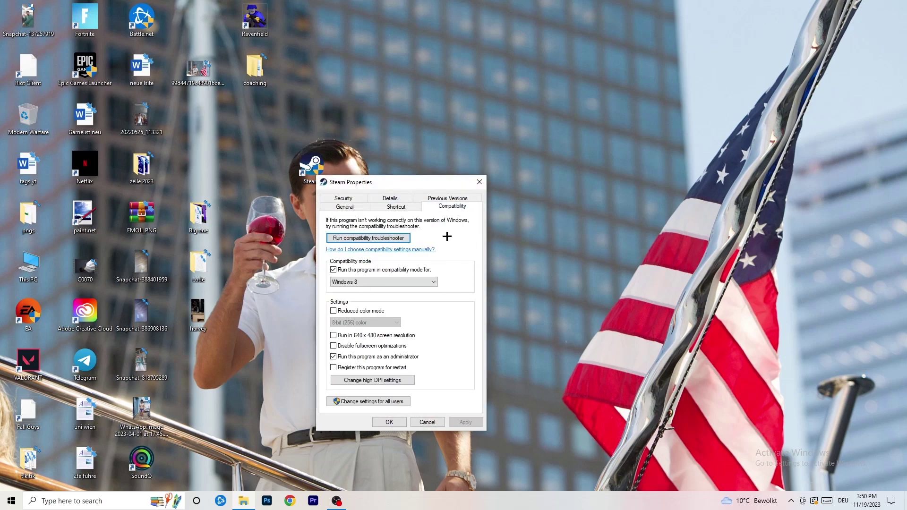
left_click(479, 183)
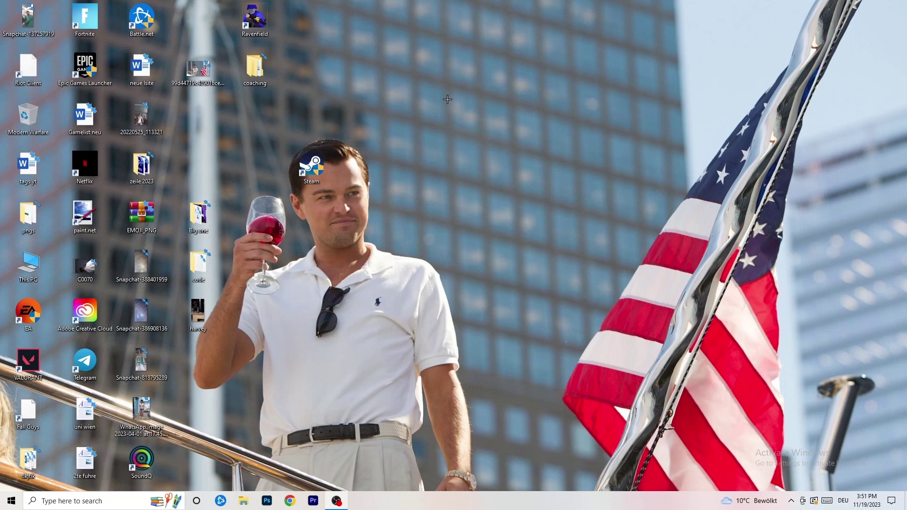
Open Task Manager and maximize its window
left_click_drag(479, 501, 511, 443)
right_click(462, 503)
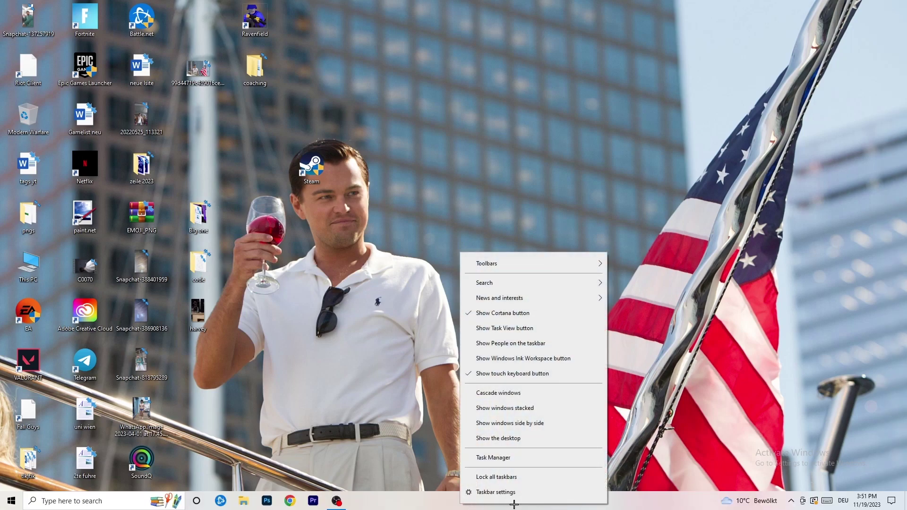
left_click(506, 458)
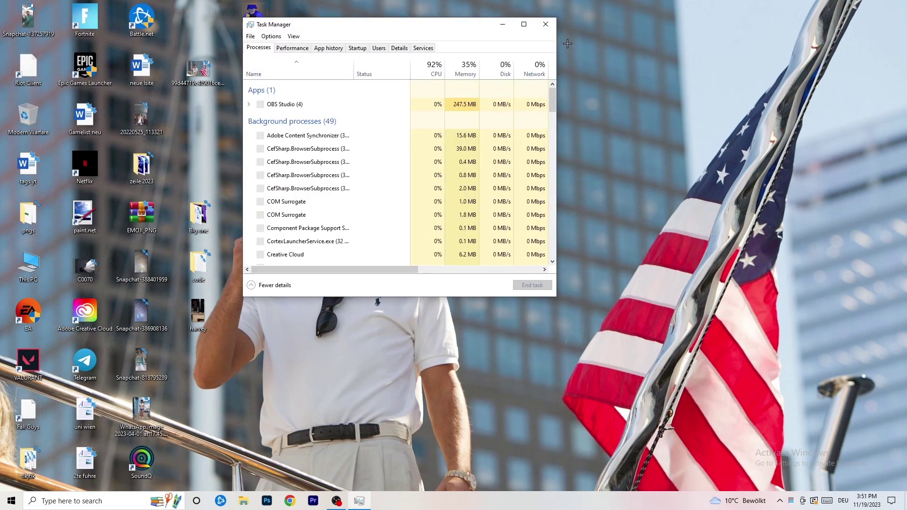
left_click(524, 22)
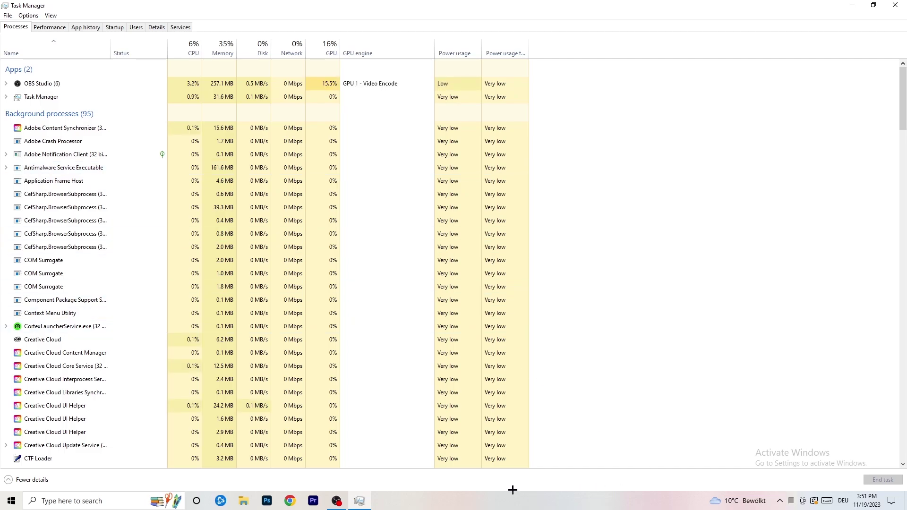
Show the priority options for a Creative Cloud UI Helper process in the detailed process list
left_click(147, 27)
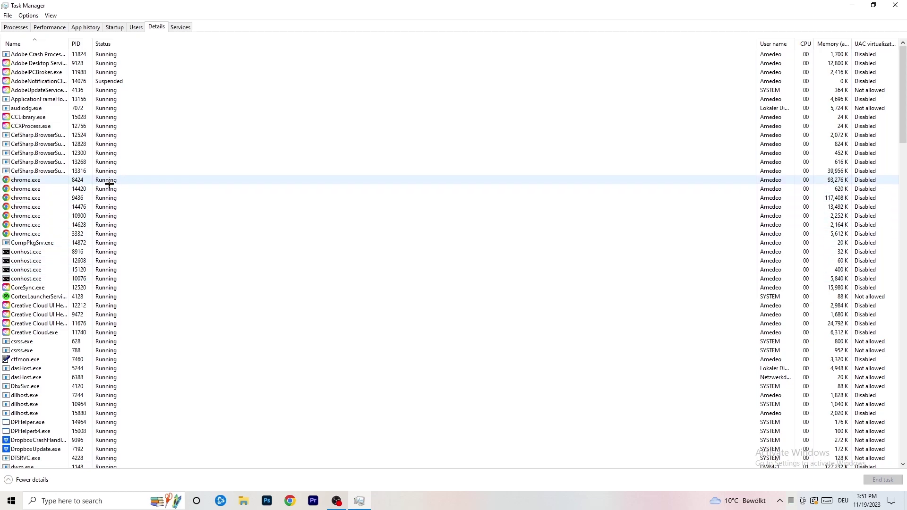
scroll(109, 184, "down", 3)
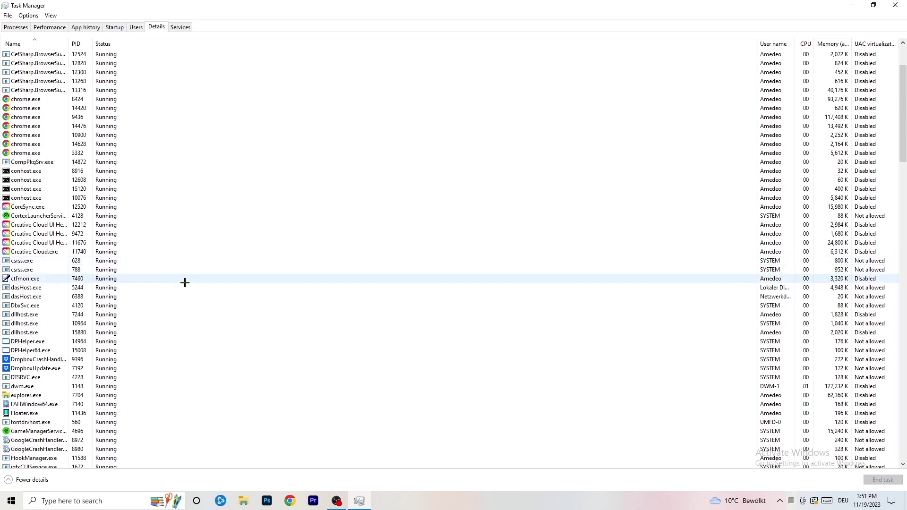
right_click(37, 242)
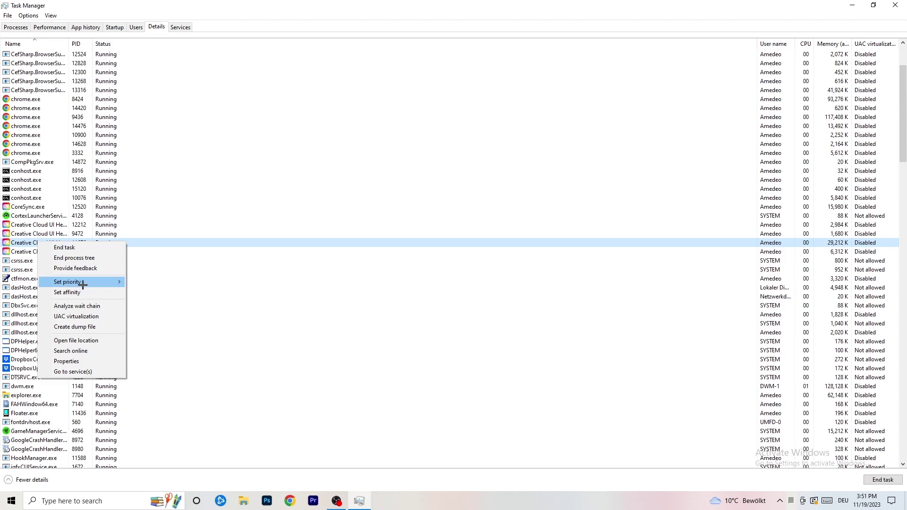
mouse_move(83, 285)
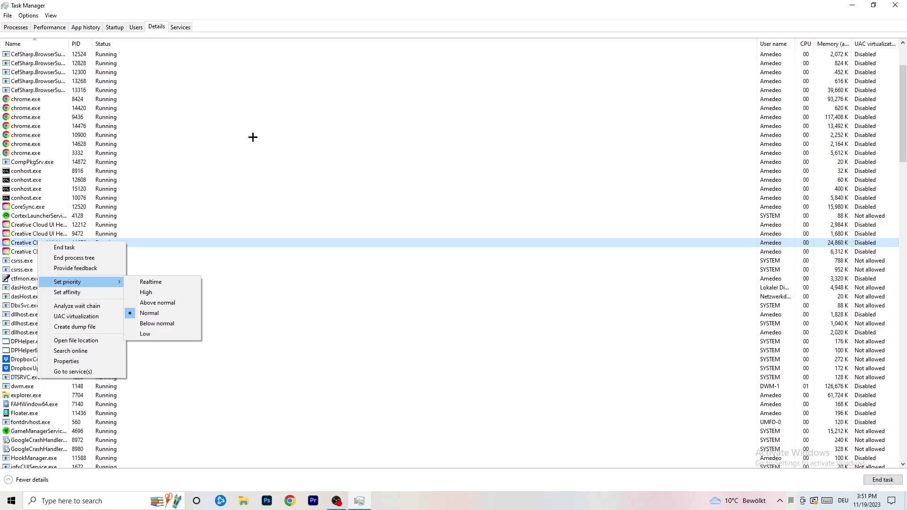
Review the startup programs and show the available actions for File Association Helper without changing its status
left_click(119, 27)
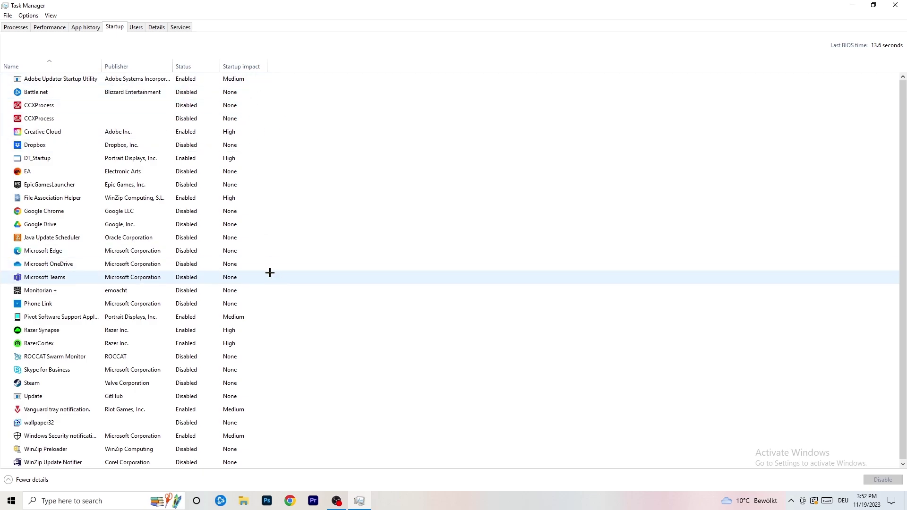
scroll(263, 417, "down", 1)
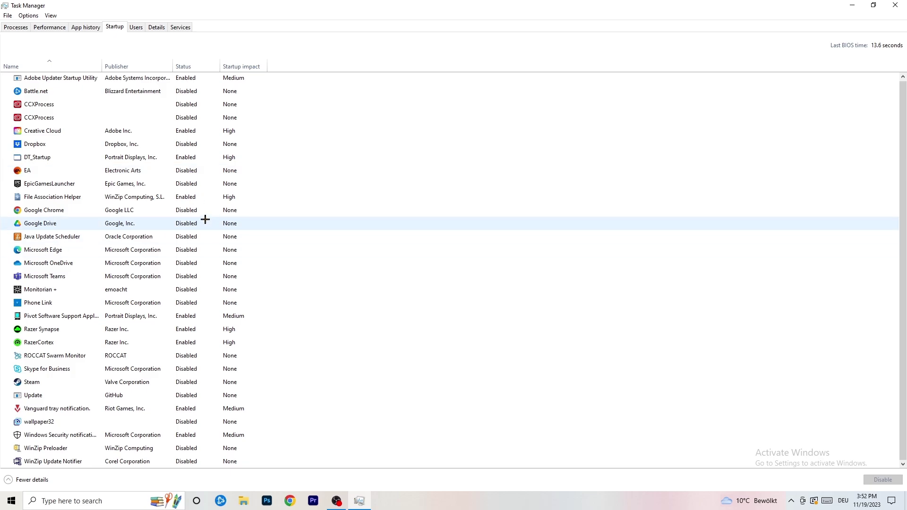
right_click(195, 198)
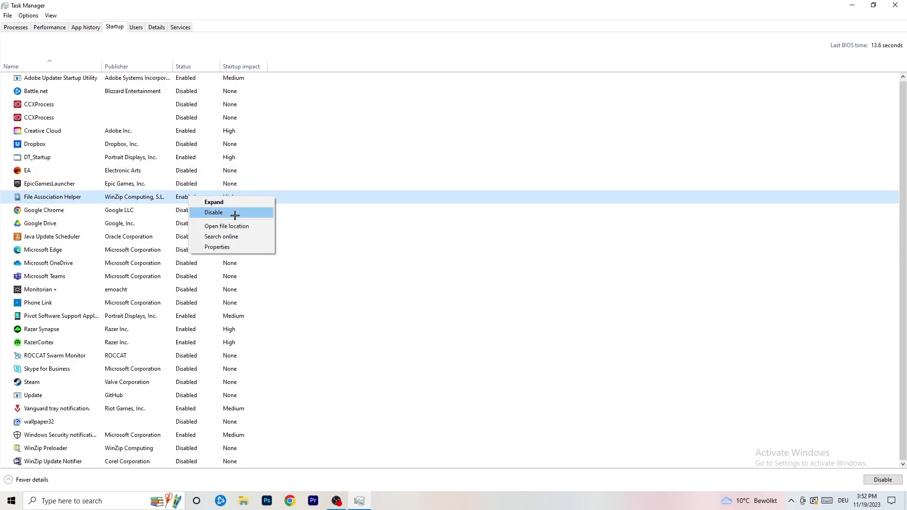
left_click(371, 67)
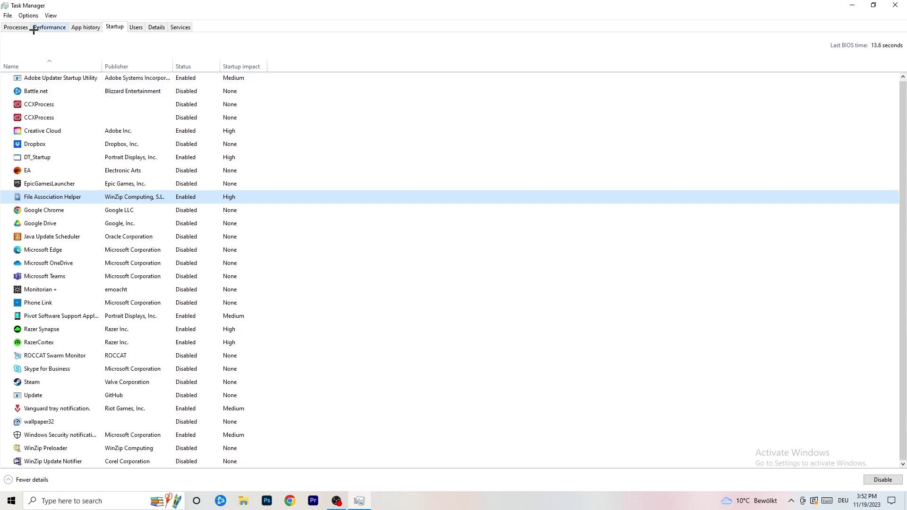
Sort the running processes by GPU usage in both orders and look through the list
left_click(16, 27)
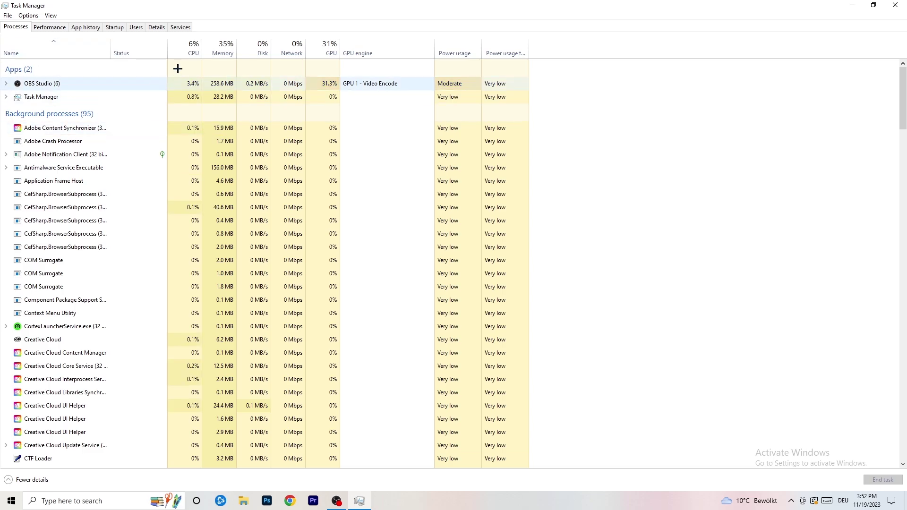
left_click(193, 39)
left_click(326, 44)
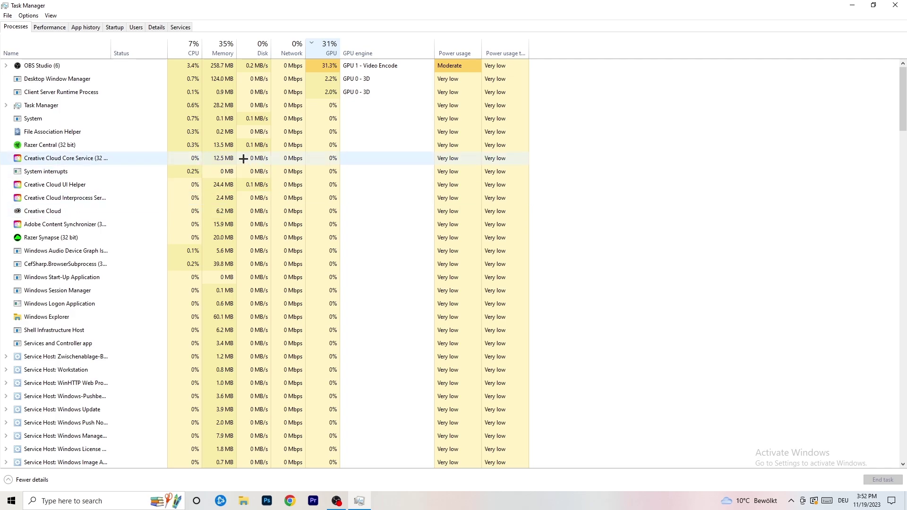
left_click(328, 49)
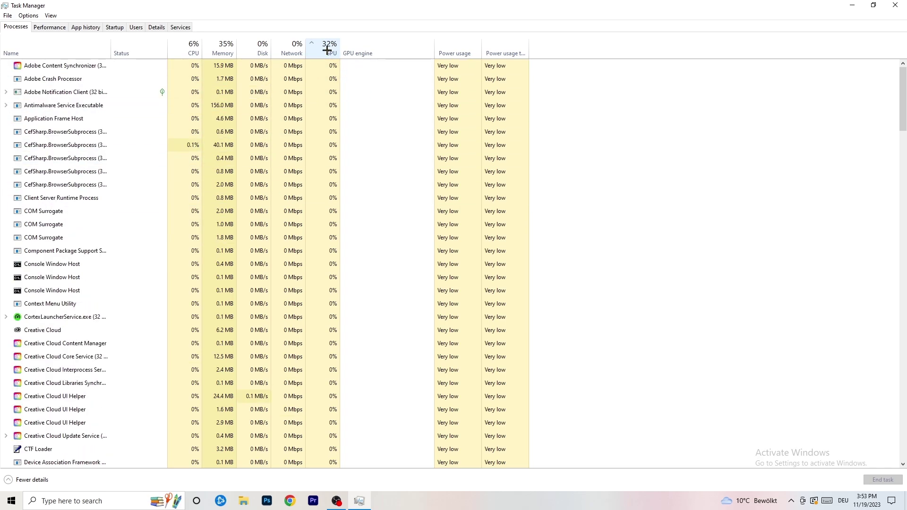
scroll(333, 149, "down", 17)
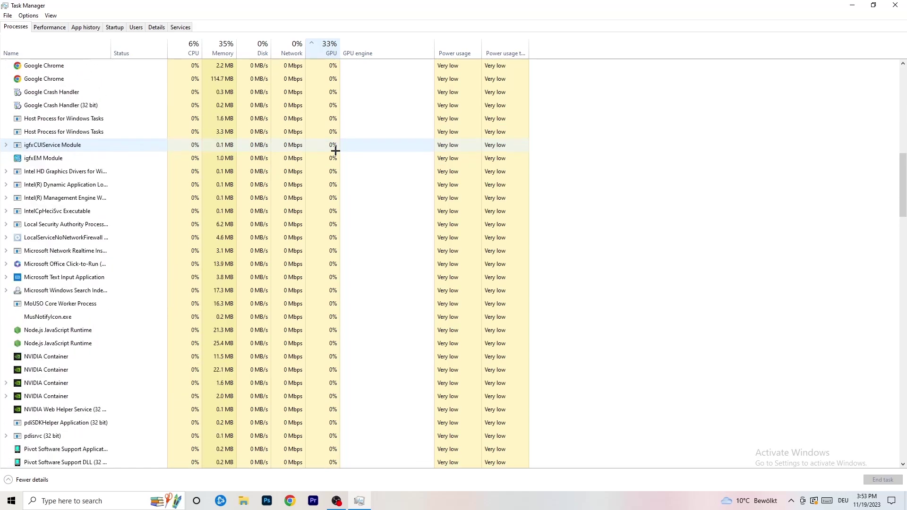
scroll(335, 150, "up", 15)
scroll(335, 148, "down", 20)
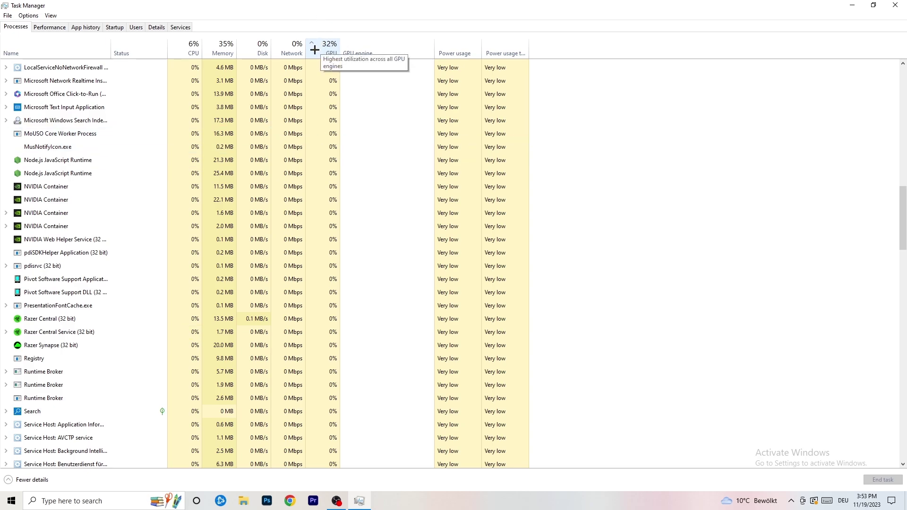
Show the actions for the Microsoft Windows Search Indexer process, sort the processes by CPU usage, and close Task Manager
right_click(307, 119)
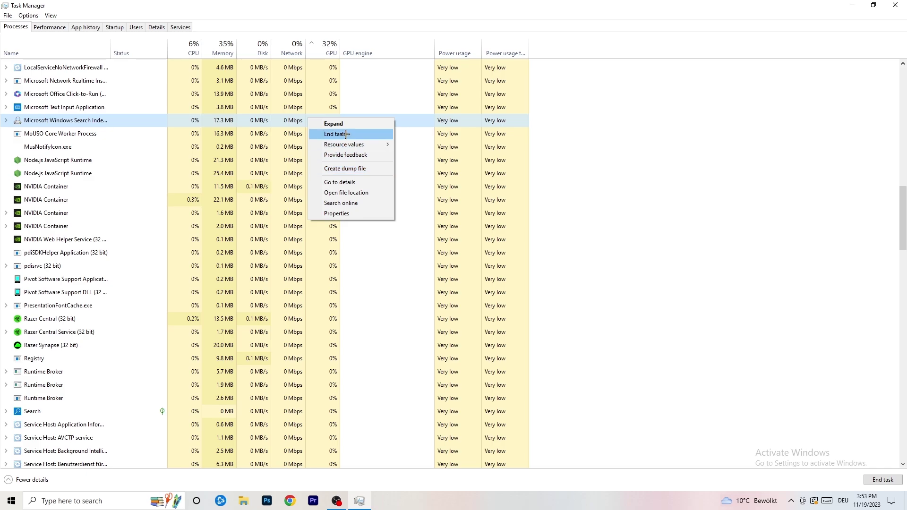
left_click(191, 47)
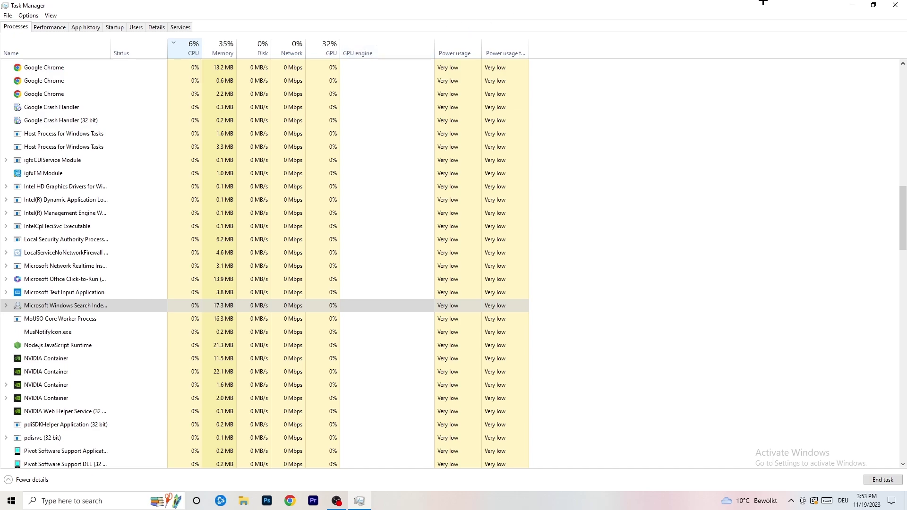
left_click(895, 5)
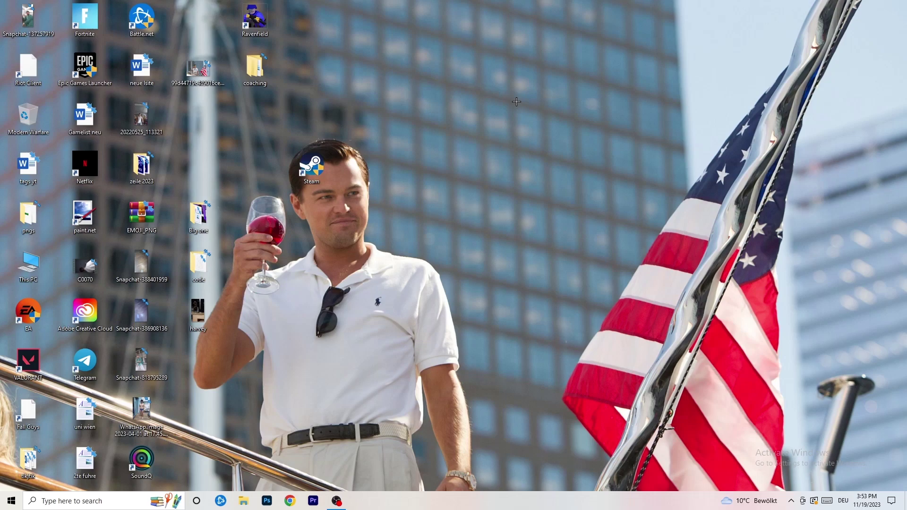
Open the gaming section of Windows Settings to examine the Xbox Game Bar options
left_click(12, 500)
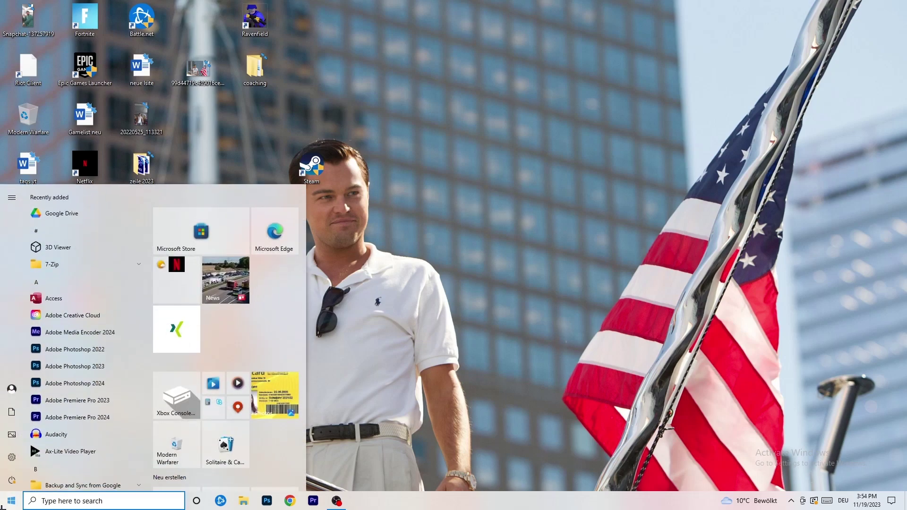
left_click(12, 457)
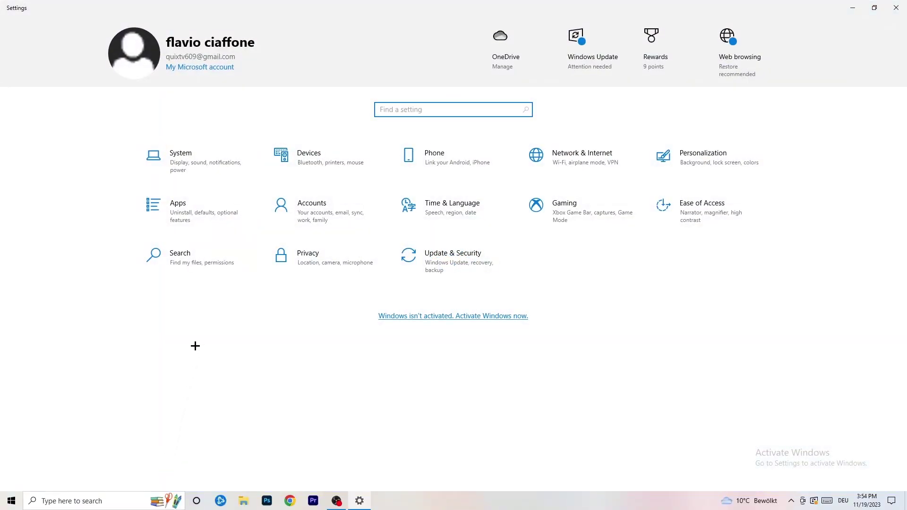
left_click(565, 208)
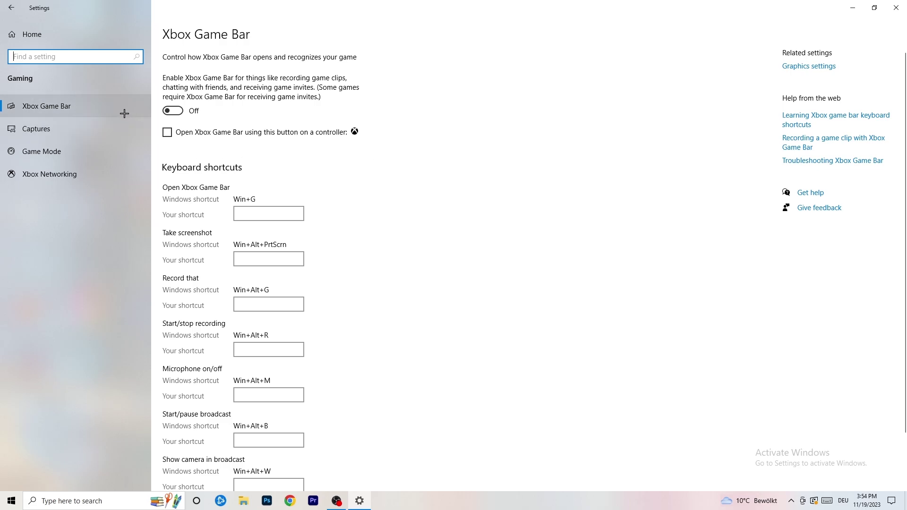
Review the background recording, audio and video options for game captures, and open the Game Mode settings
left_click(78, 124)
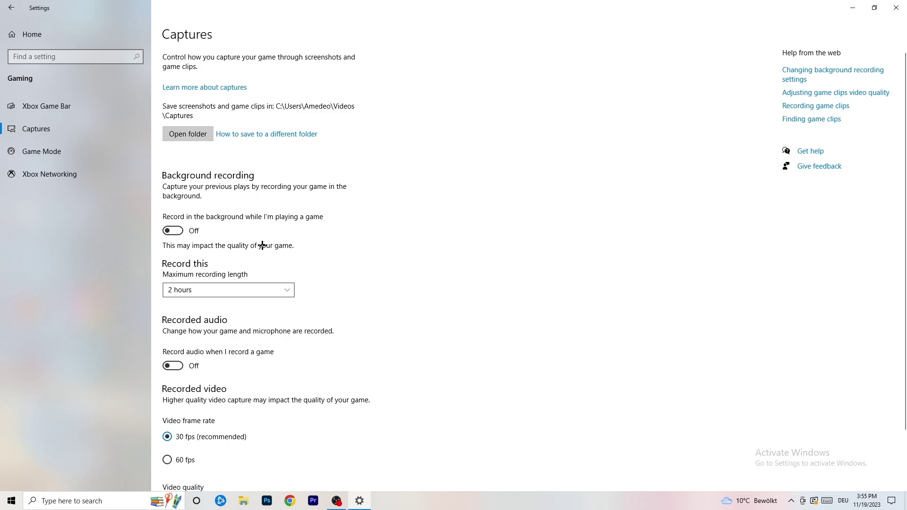
scroll(262, 245, "down", 3)
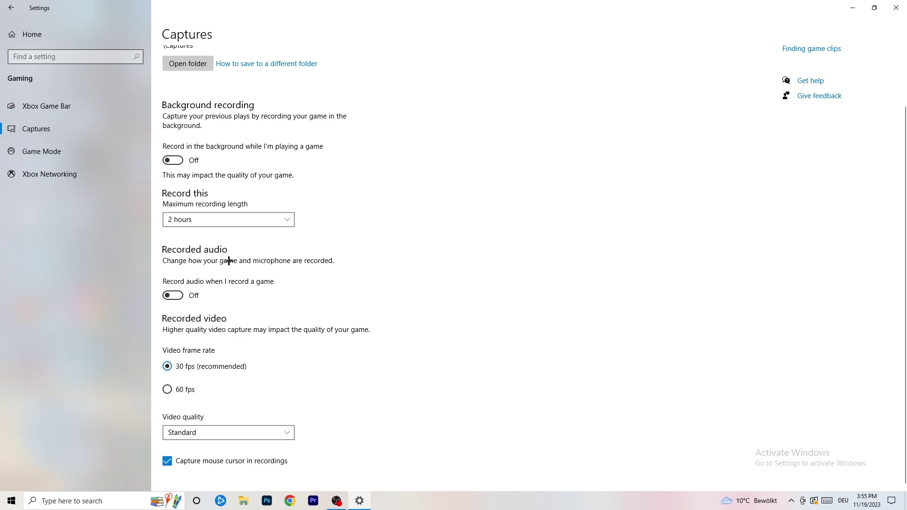
left_click(18, 150)
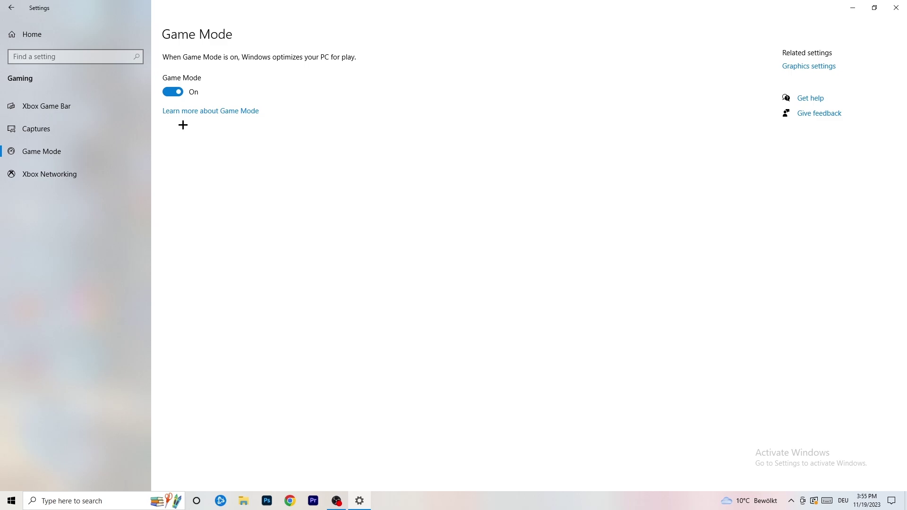
Open the Update & Security settings to check Windows Update, briefly moving the Settings window aside and maximizing it again
left_click(11, 7)
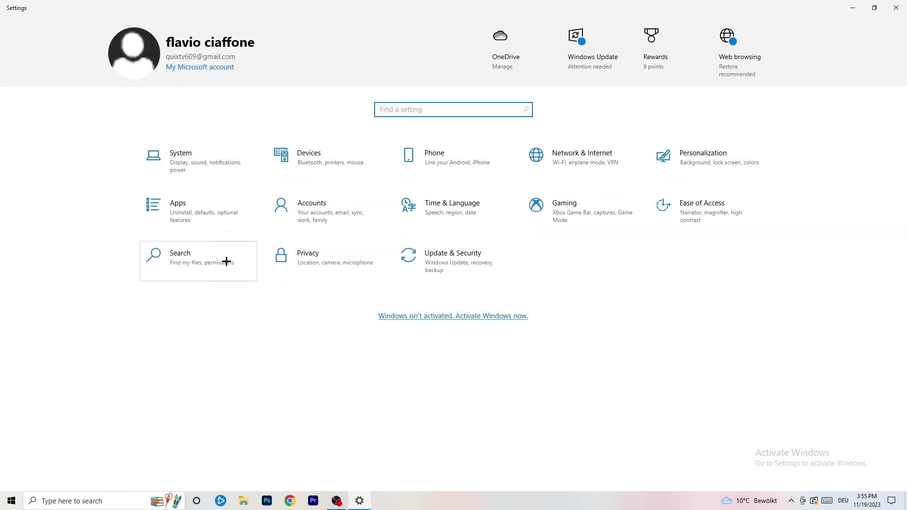
left_click(479, 260)
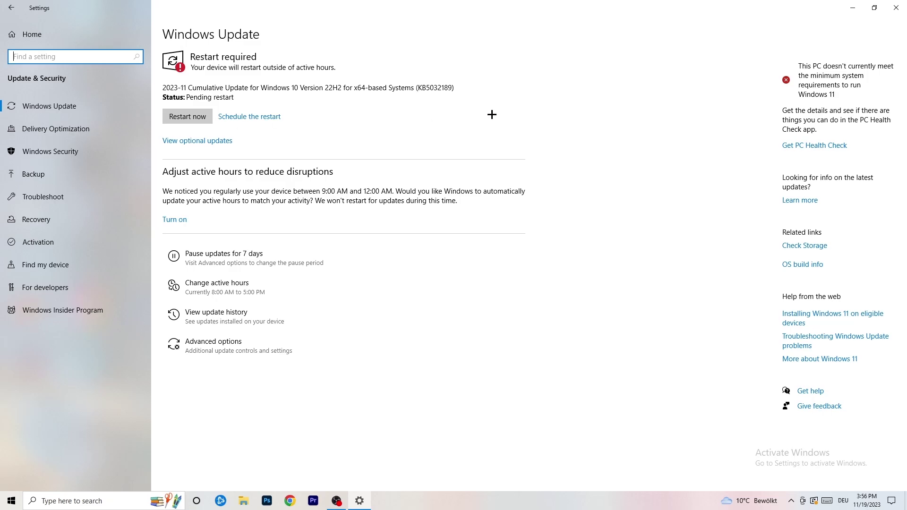
left_click_drag(661, 3, 162, 348)
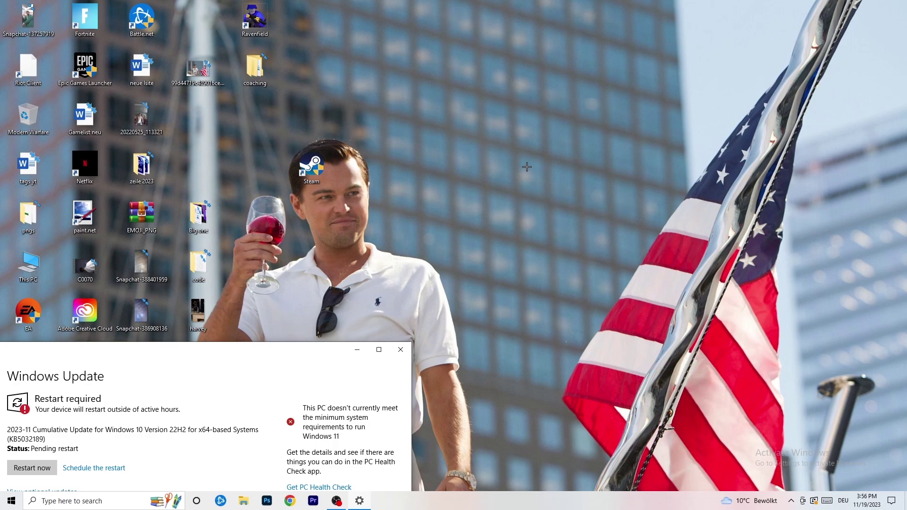
left_click(379, 349)
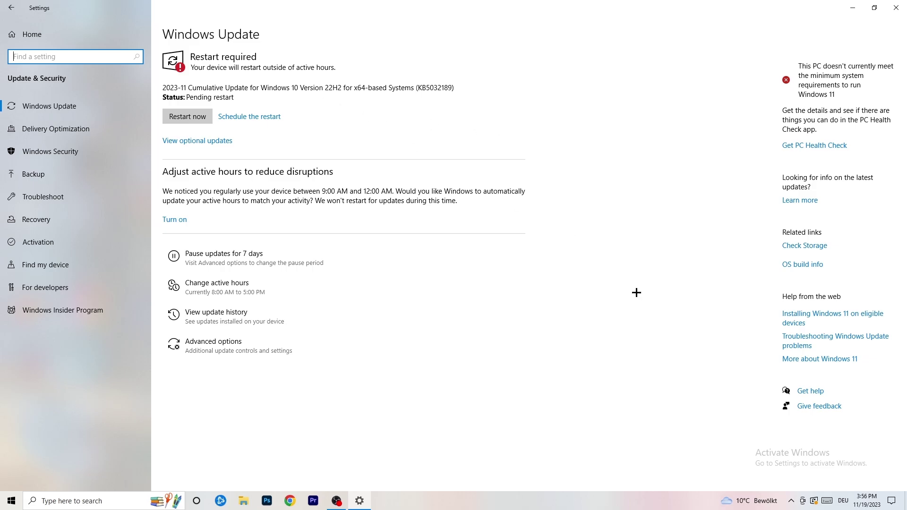
Open the System display settings for display 1 and review the available scaling and resolution choices without changing them
left_click(11, 8)
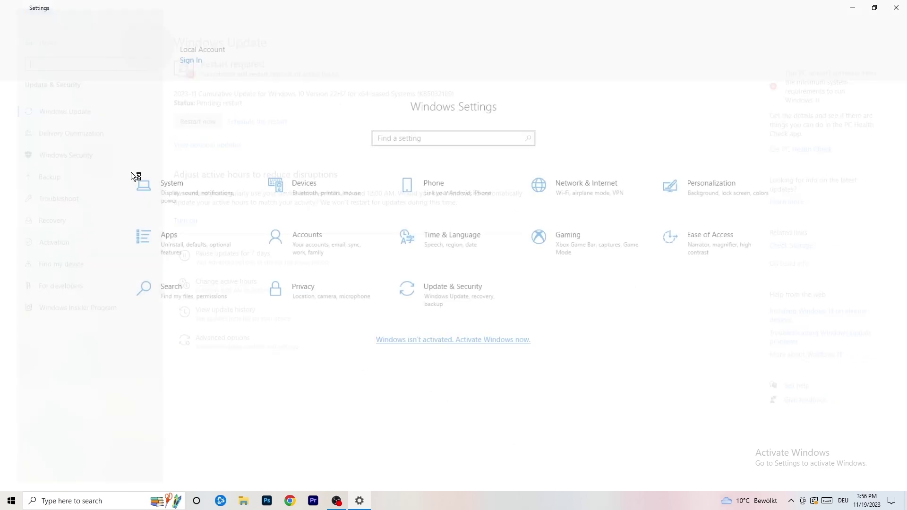
left_click(199, 171)
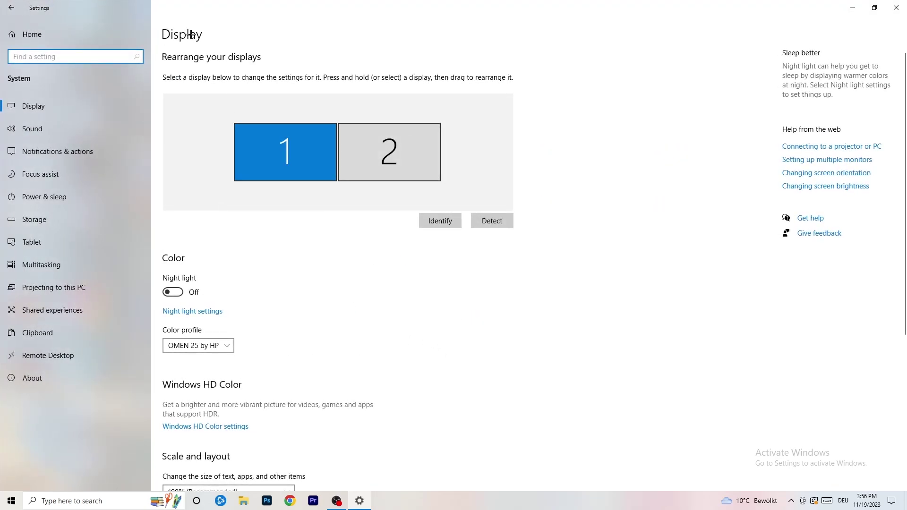
left_click(250, 155)
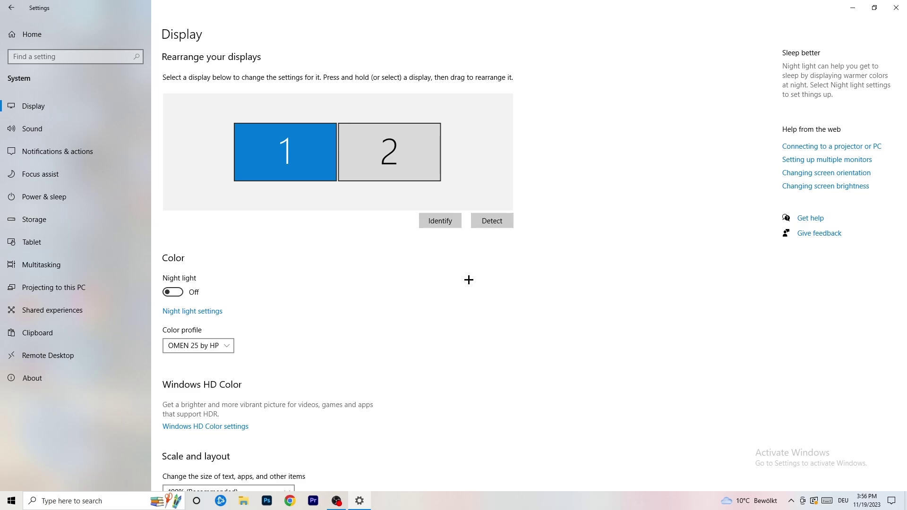
scroll(354, 234, "down", 5)
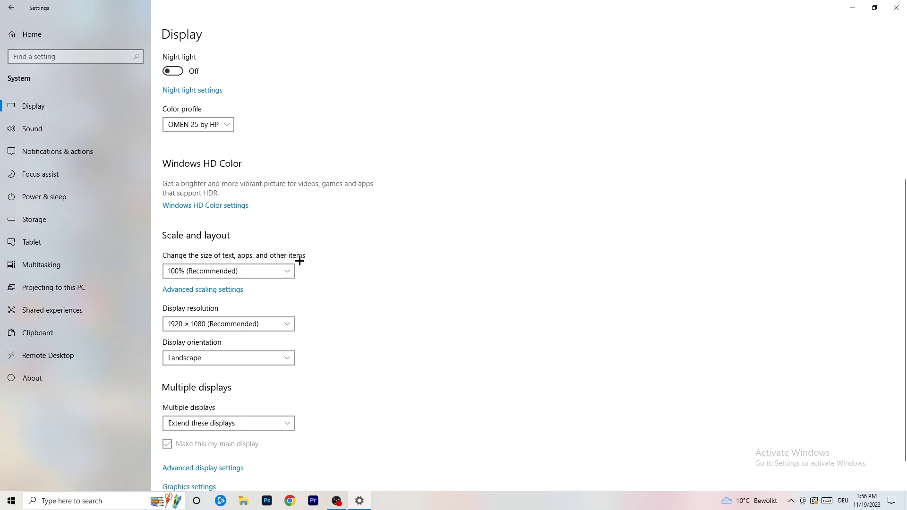
left_click(285, 272)
left_click(440, 233)
scroll(217, 255, "down", 2)
left_click(263, 286)
left_click(449, 256)
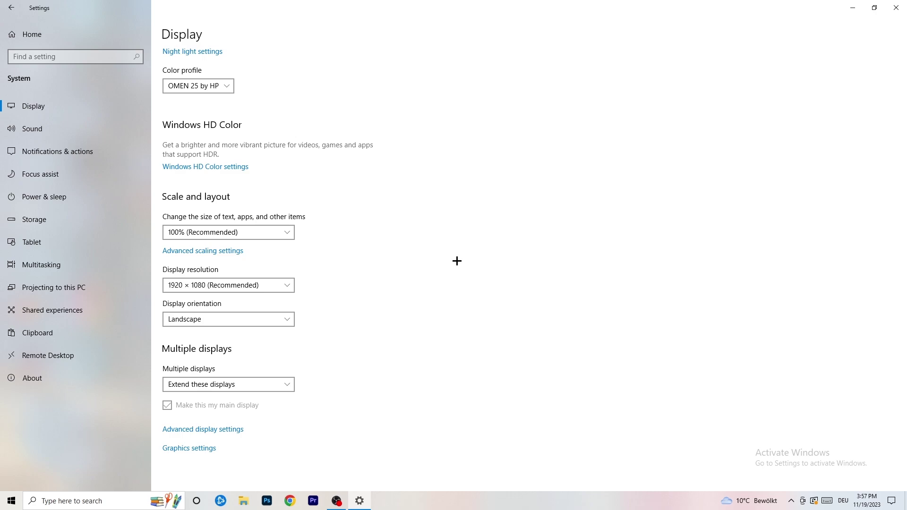
Open the additional power settings from Power & sleep, review the preferred and additional power plans, and close Power Options
left_click(60, 198)
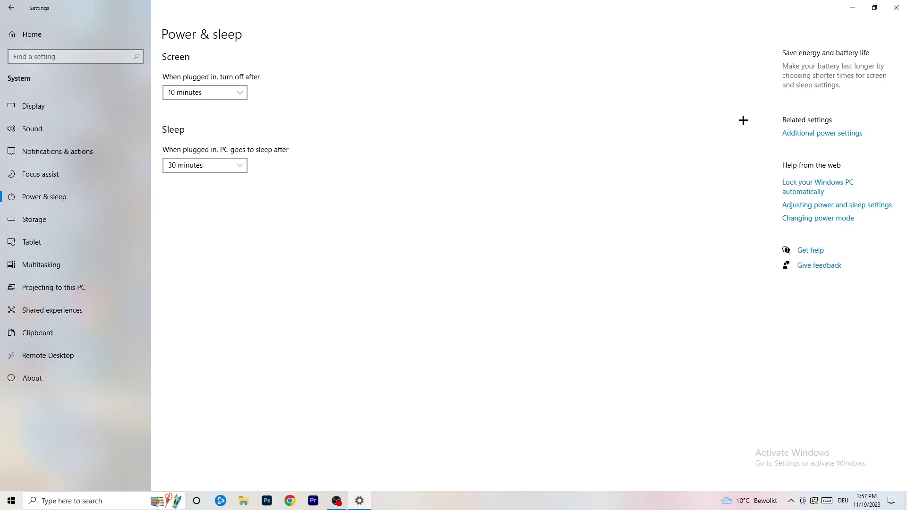
left_click(812, 136)
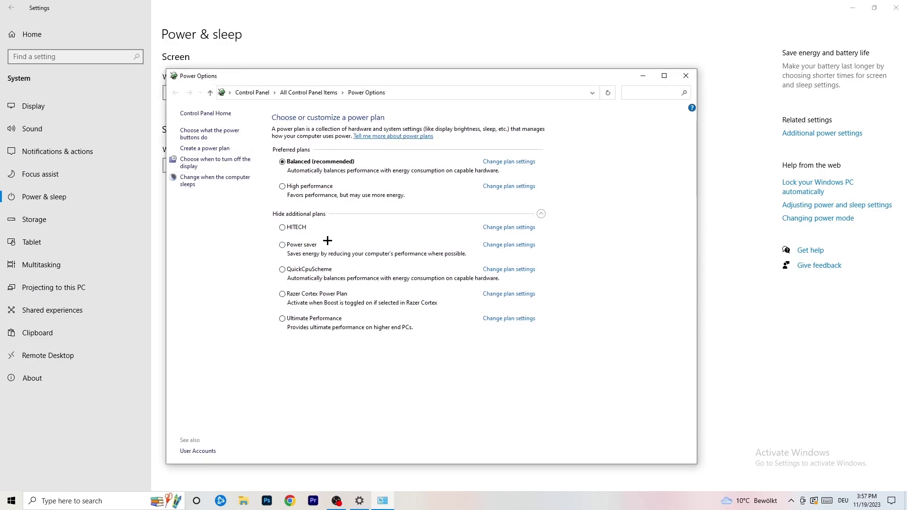
left_click(541, 214)
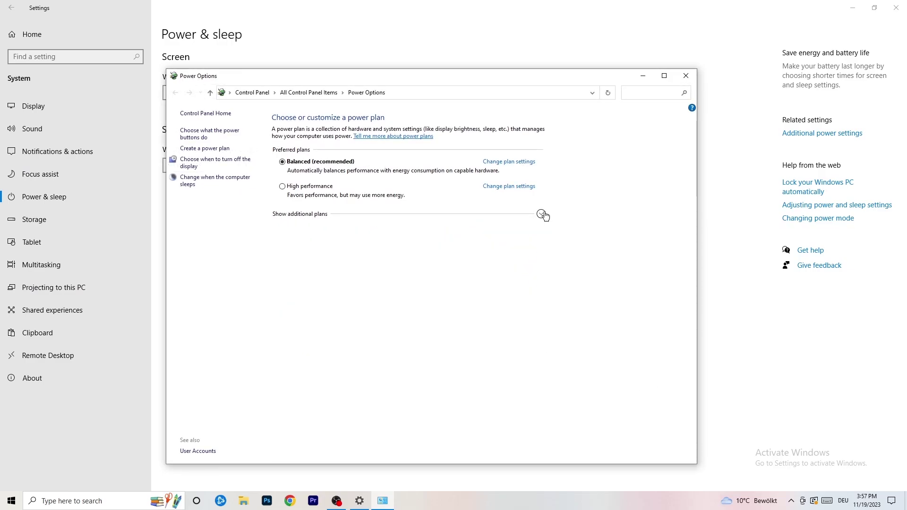
left_click(541, 214)
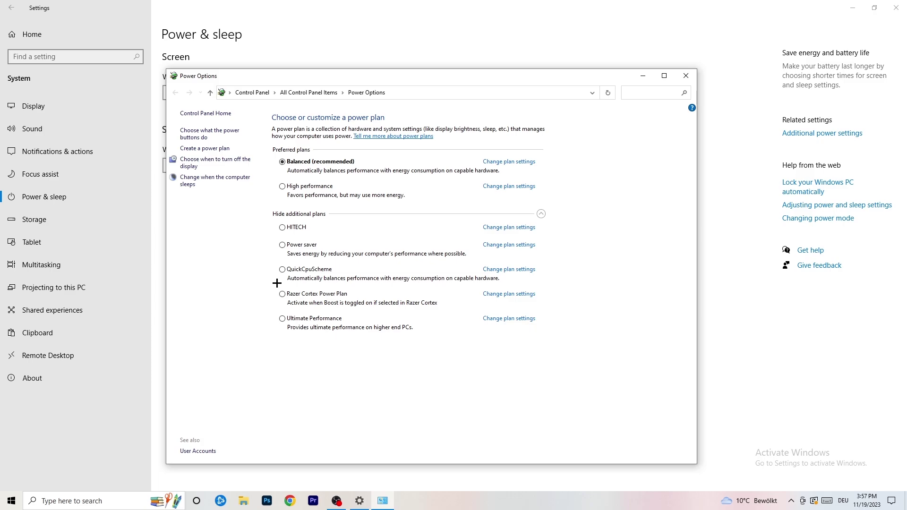
left_click(686, 76)
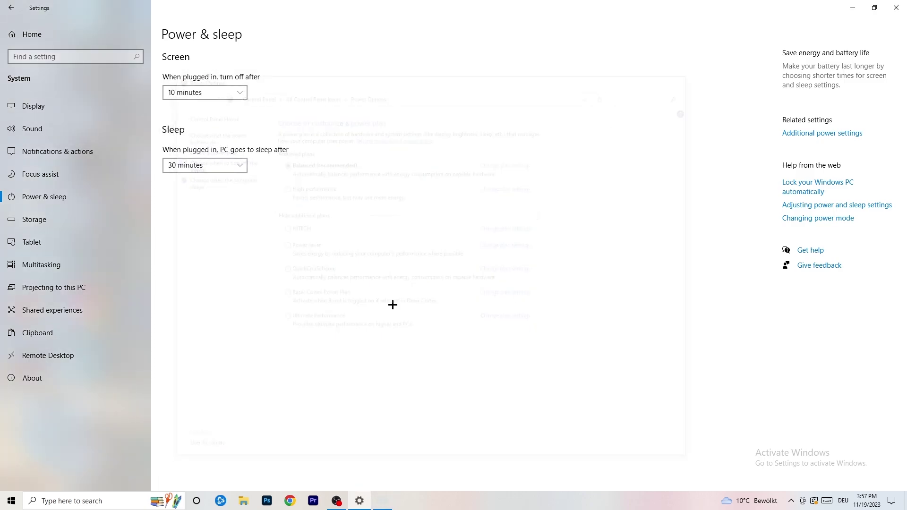
Open the Storage settings, examine the Storage Sense schedule and temporary file cleanup options, and close Settings
left_click(55, 220)
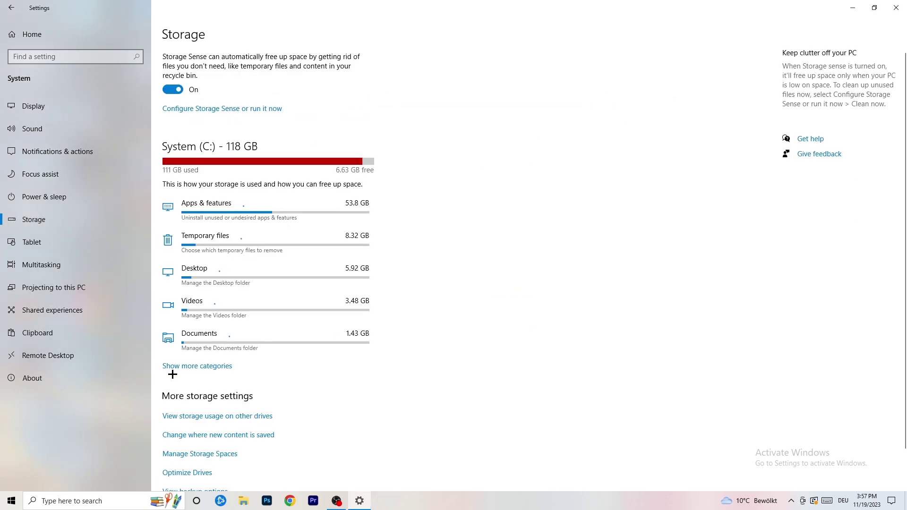
left_click(202, 110)
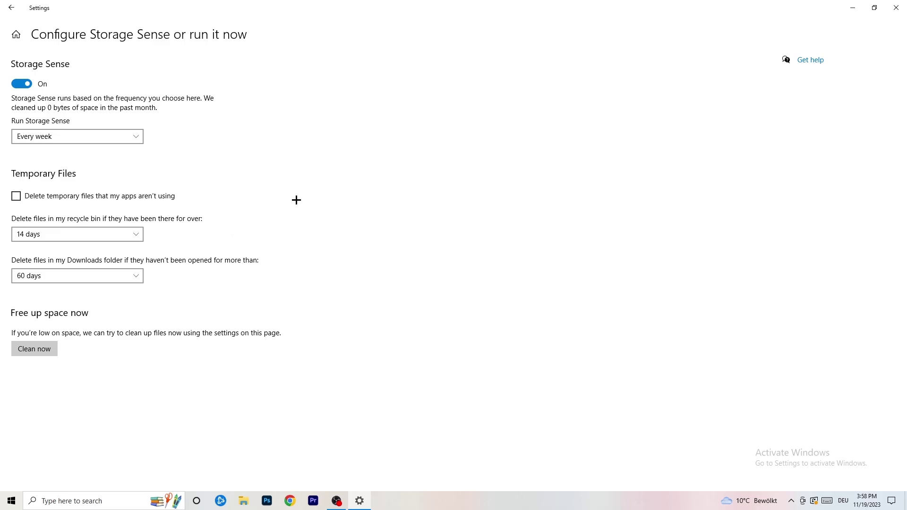
left_click(895, 4)
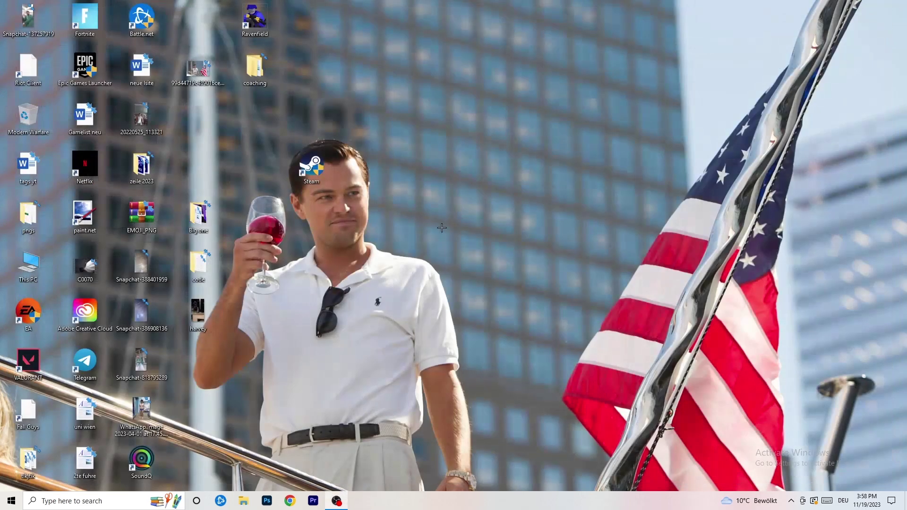